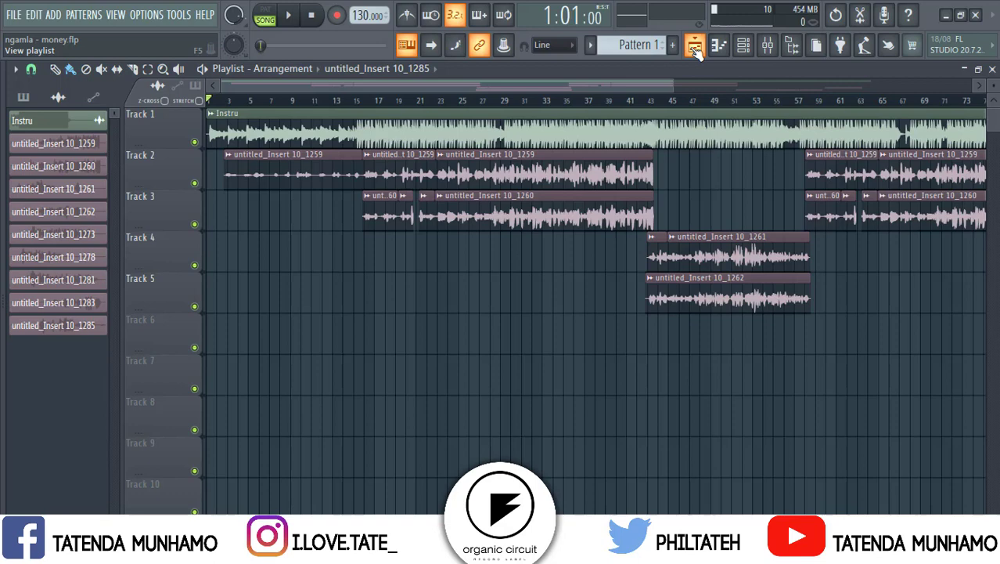
# Step: Select the Melodic mix track in the mixer and return to the playlist
pyautogui.click(770, 47)
pyautogui.click(769, 47)
pyautogui.click(769, 47)
pyautogui.click(186, 154)
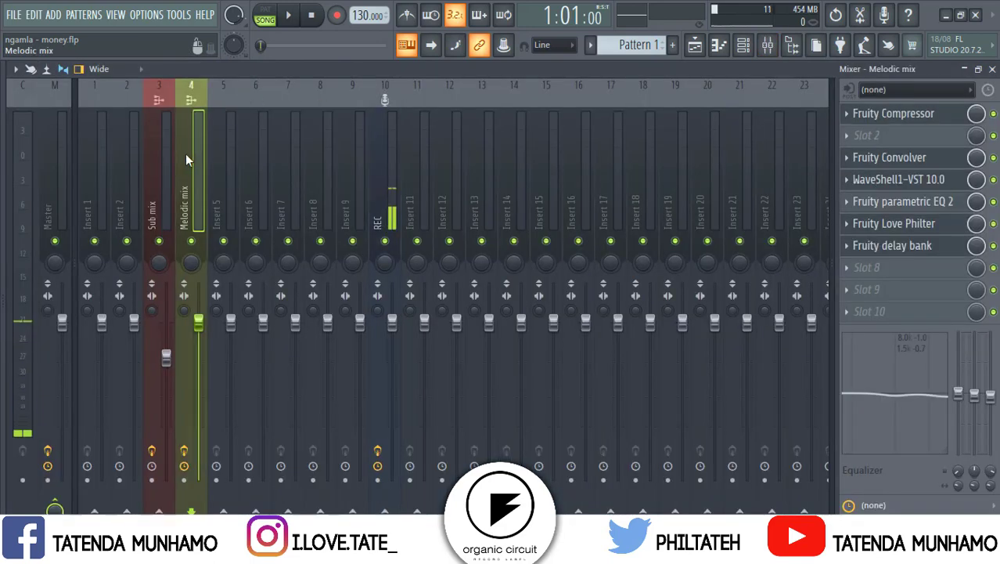
pyautogui.click(769, 45)
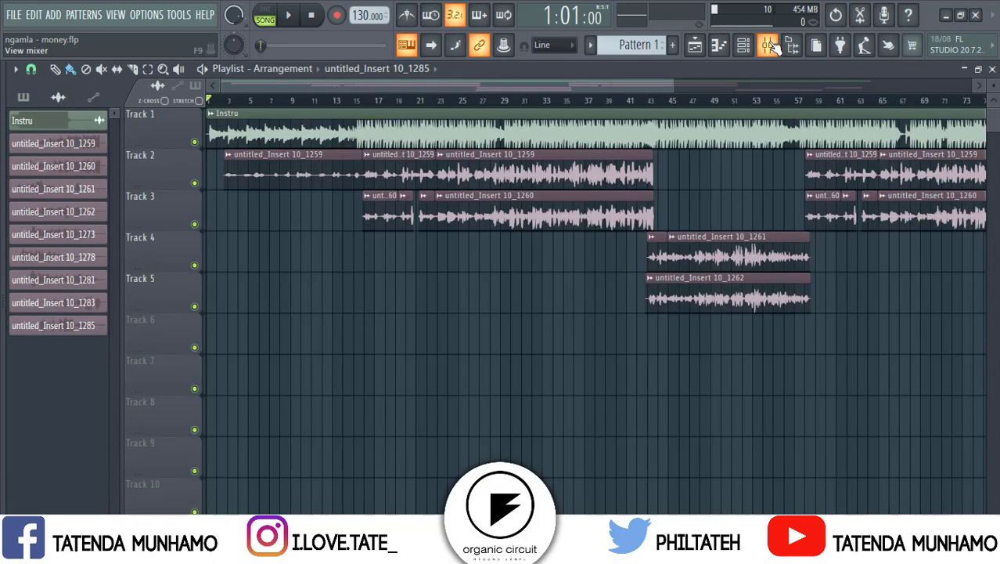
# Step: Play the song from the beginning, stop it, and place the playback position at bar 16
pyautogui.press('space')
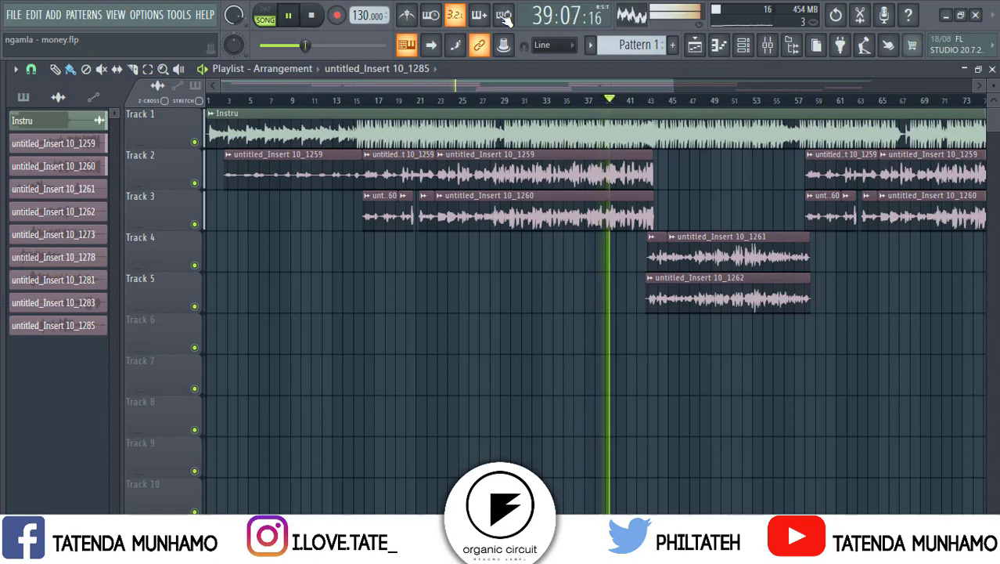
pyautogui.press('space')
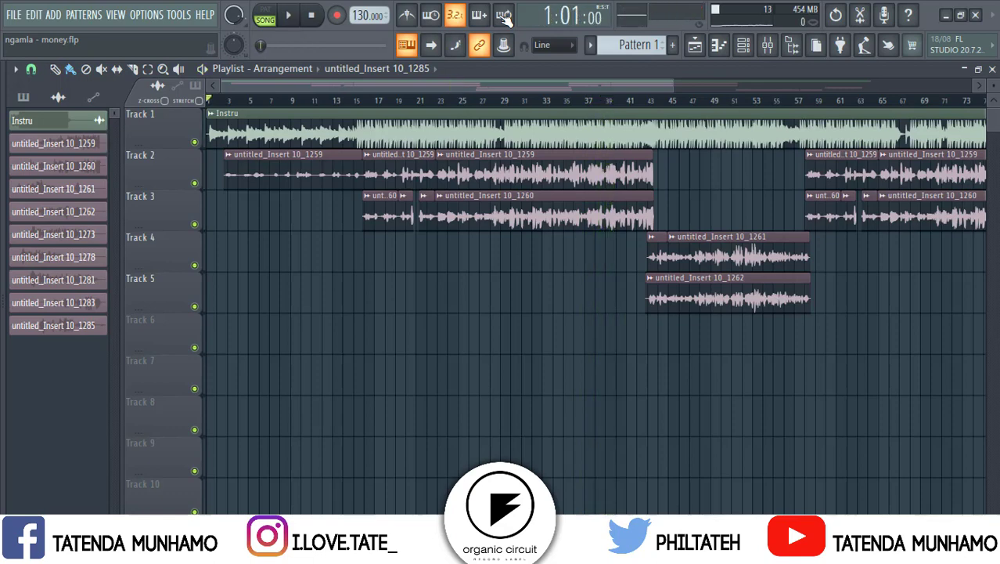
pyautogui.click(364, 101)
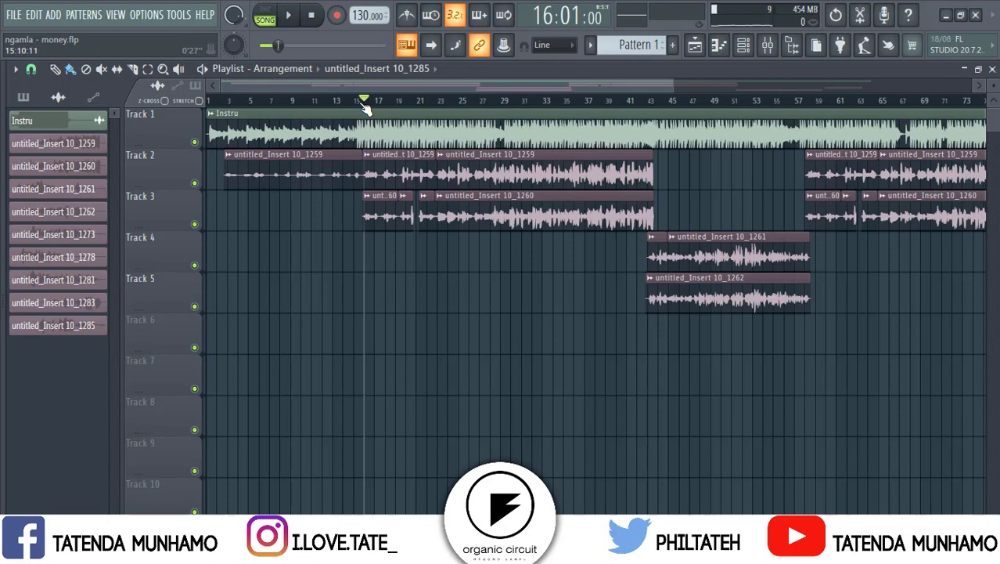
# Step: Load Auto-Tune Pro into slot 2 of the Melodic mix track and set its Retune Speed to 400
pyautogui.click(781, 50)
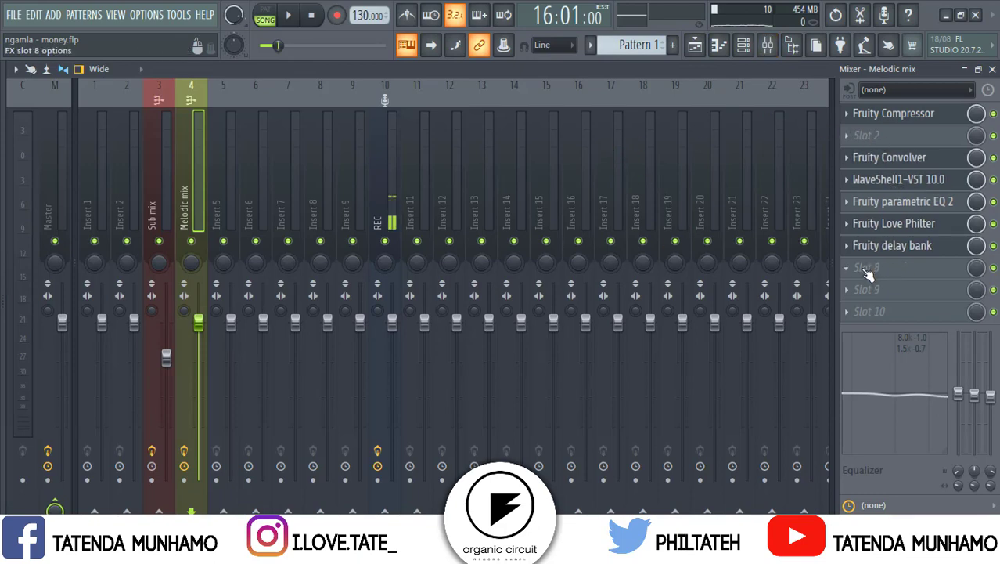
pyautogui.click(873, 138)
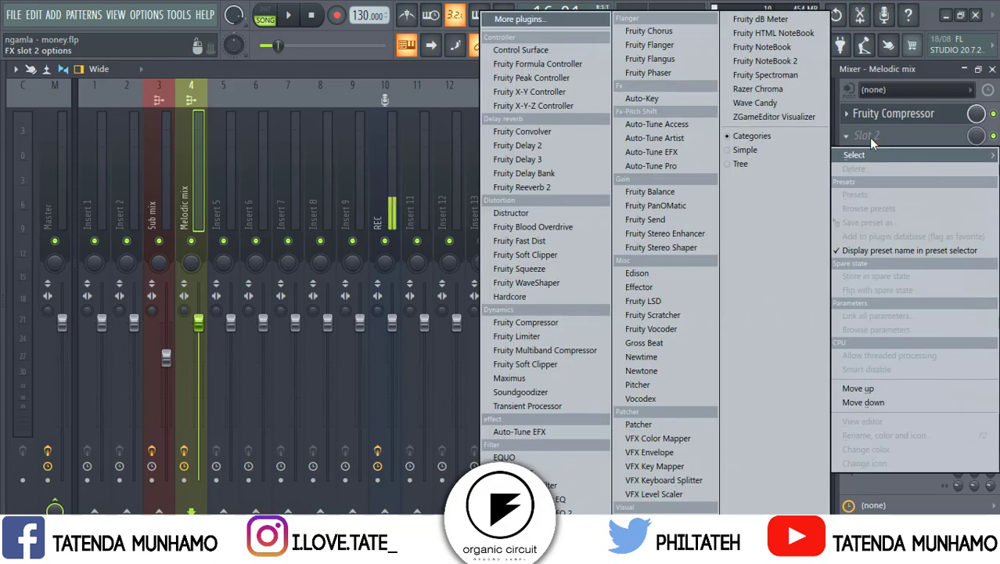
pyautogui.click(689, 168)
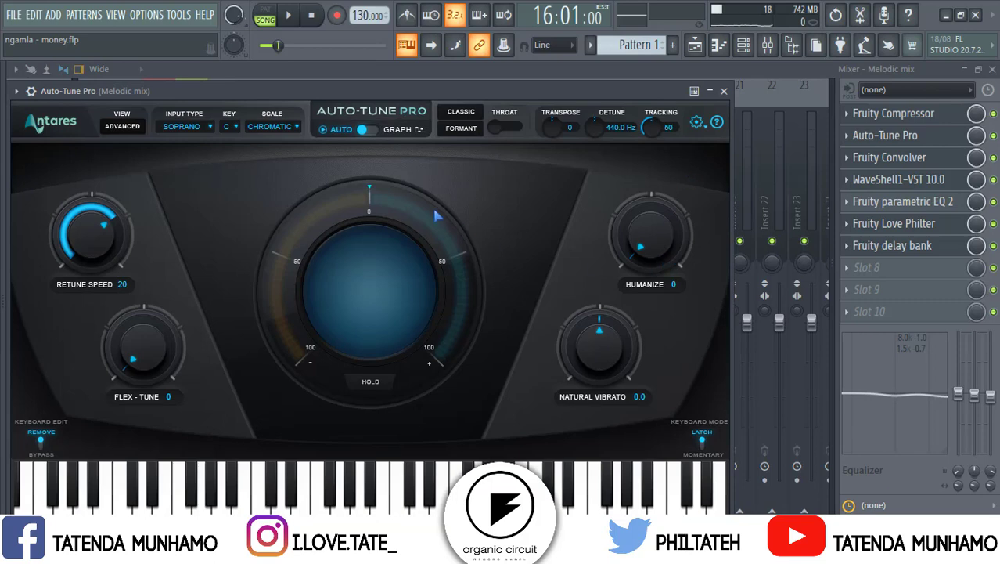
pyautogui.moveTo(91, 239); pyautogui.dragTo(139, 459)
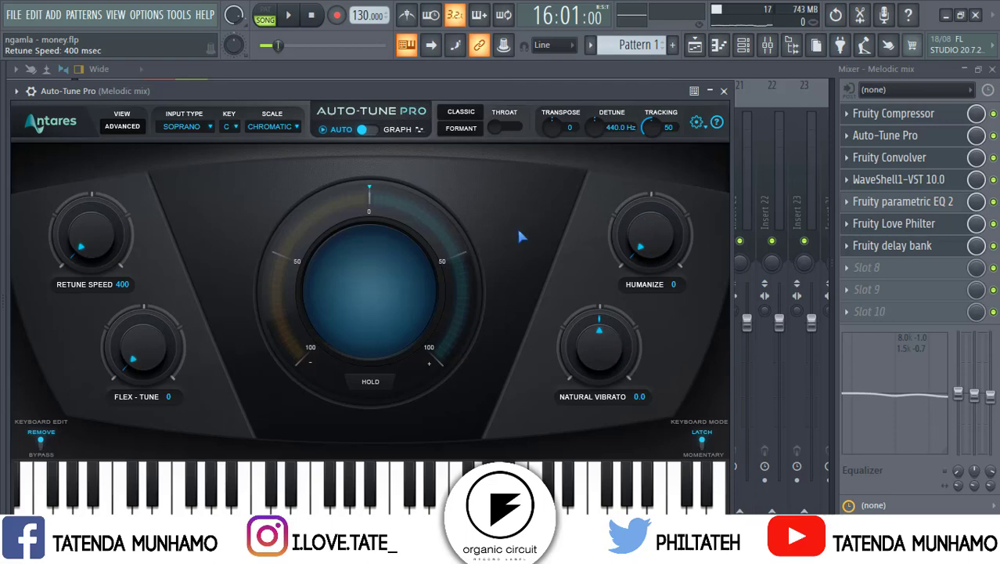
# Step: Bypass Auto-Tune Pro and load Auto-Key into slot 8 of the Melodic mix track as a detached window
pyautogui.click(994, 136)
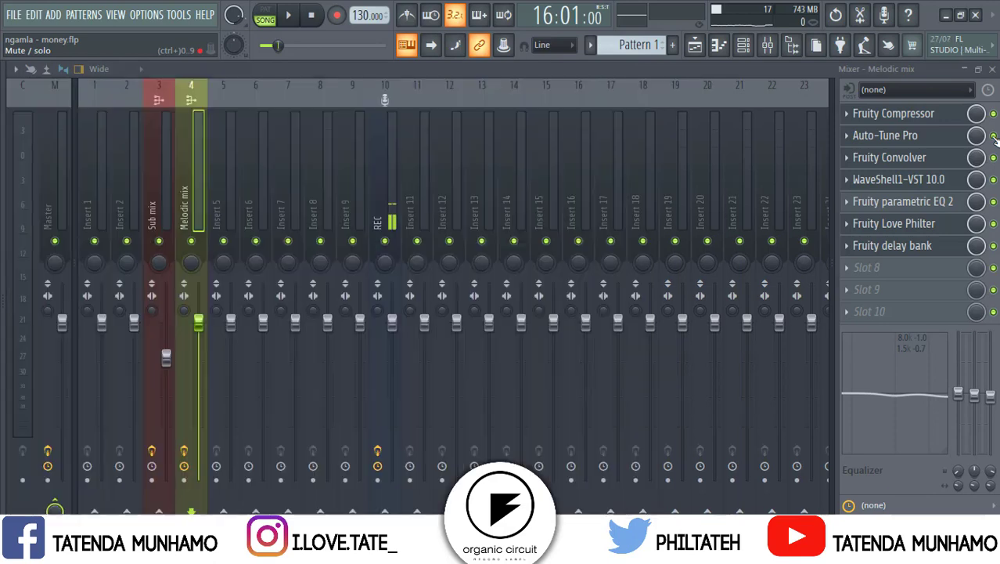
pyautogui.click(871, 280)
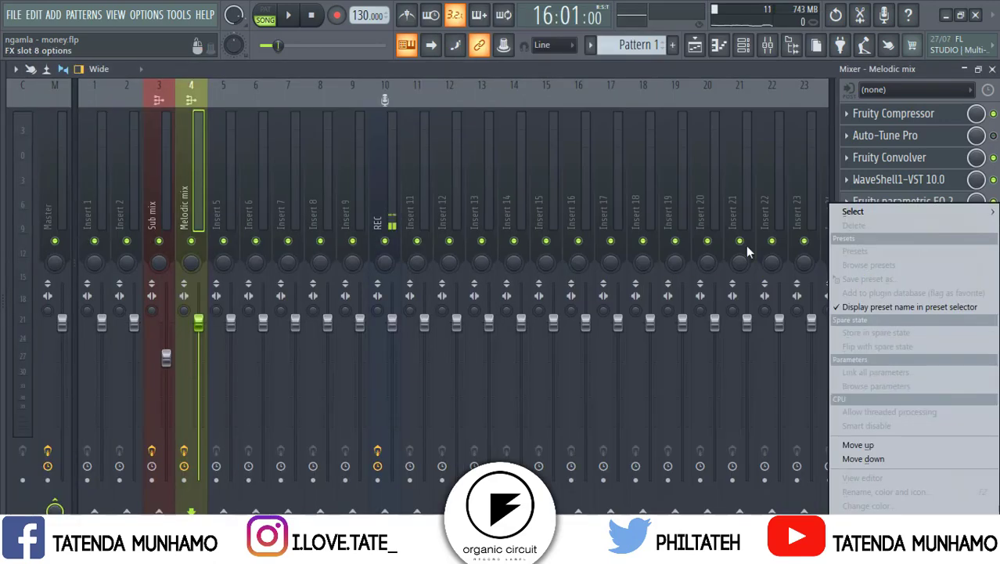
pyautogui.moveTo(895, 220)
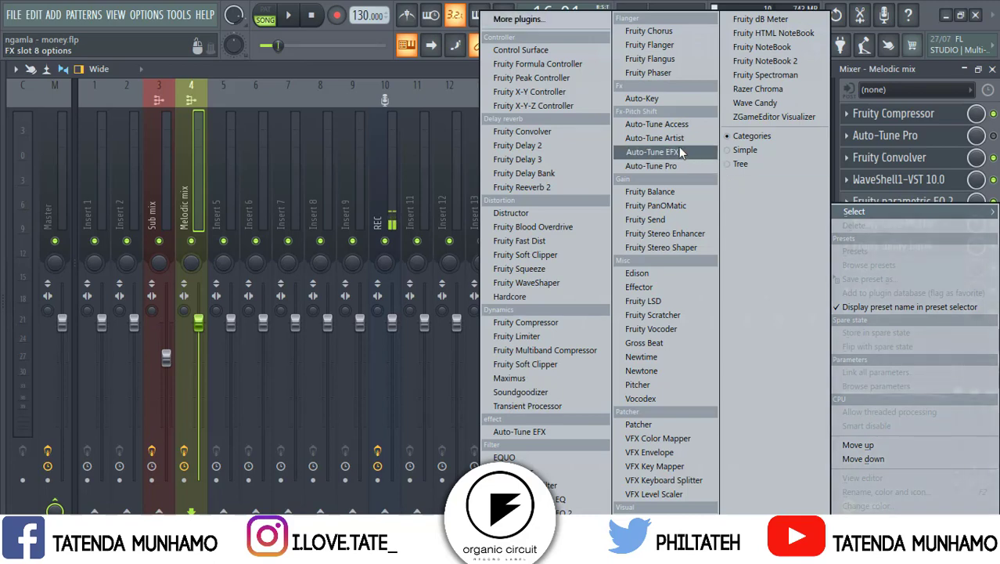
pyautogui.click(656, 100)
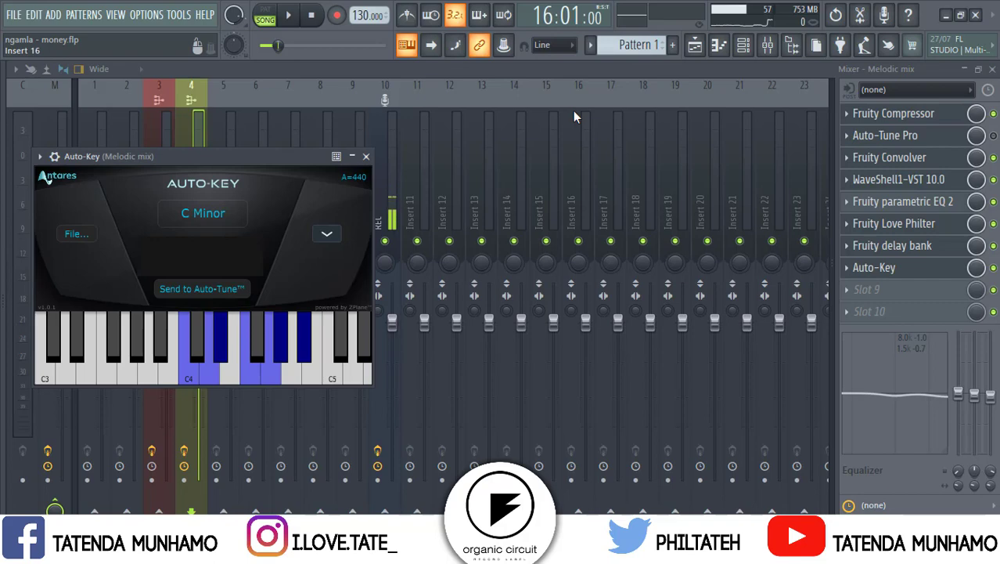
pyautogui.click(40, 156)
pyautogui.click(68, 465)
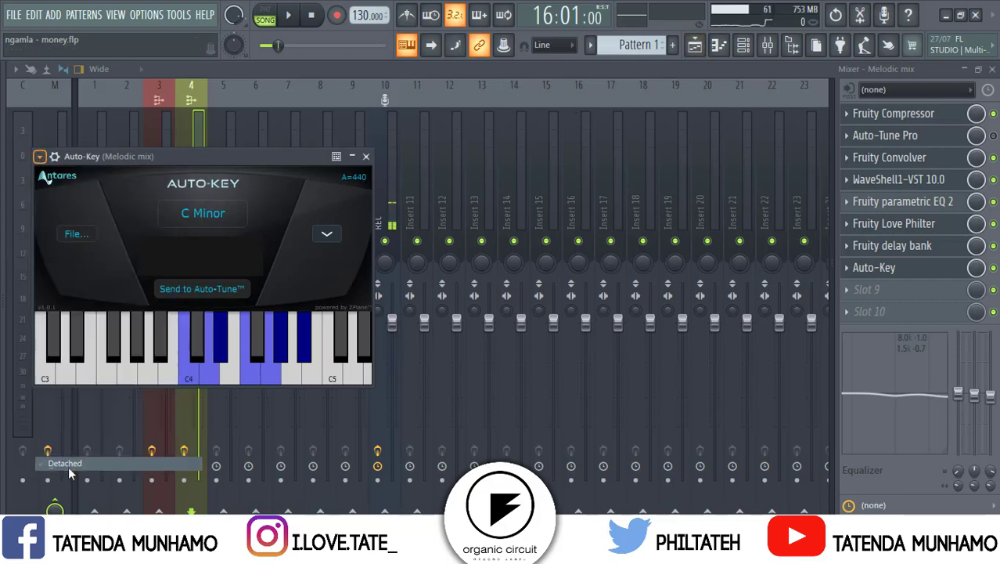
# Step: Play the song from bar 1 and again from bar 12 so that Auto-Key analyses its key
pyautogui.click(695, 45)
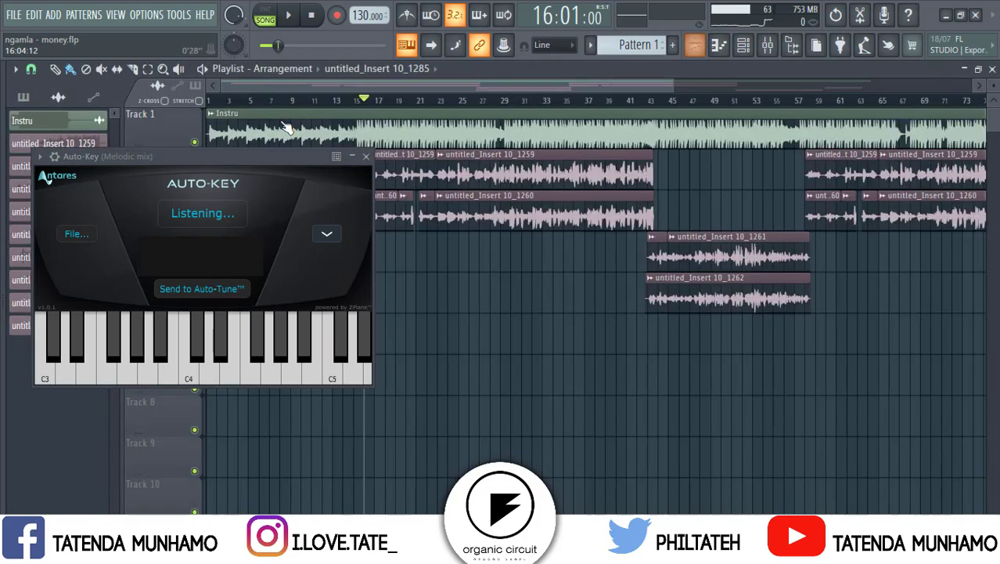
pyautogui.click(218, 104)
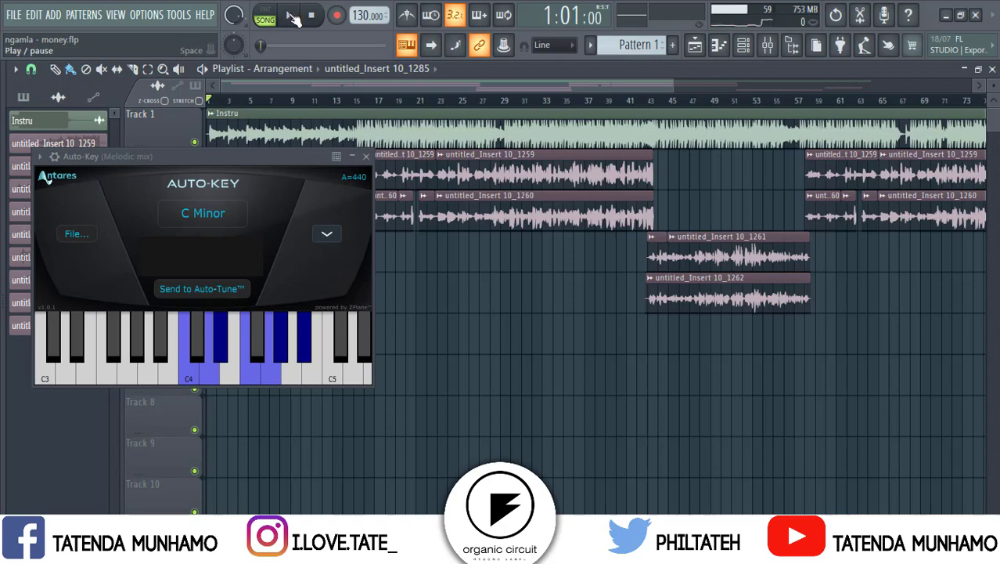
pyautogui.click(291, 17)
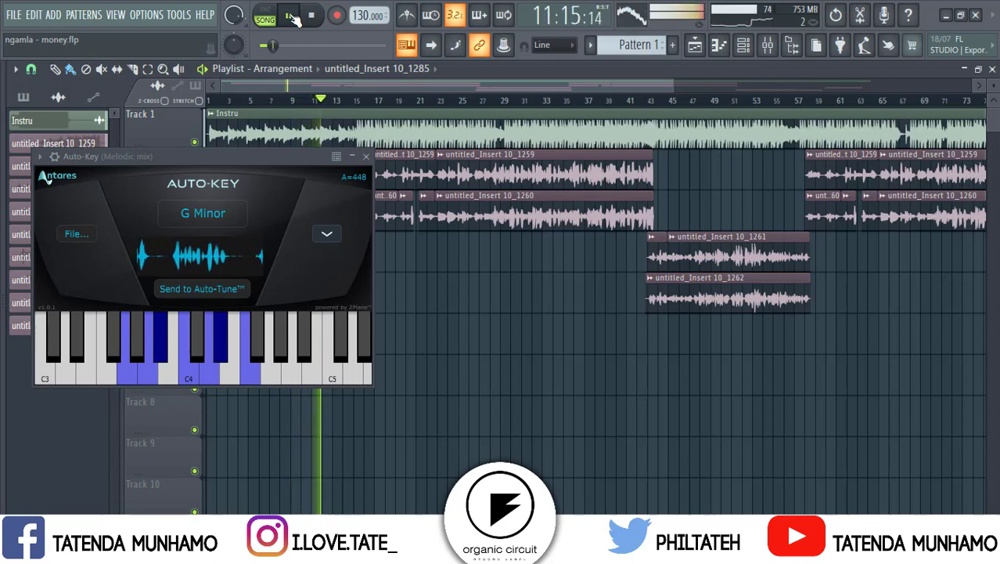
pyautogui.click(290, 15)
pyautogui.click(325, 102)
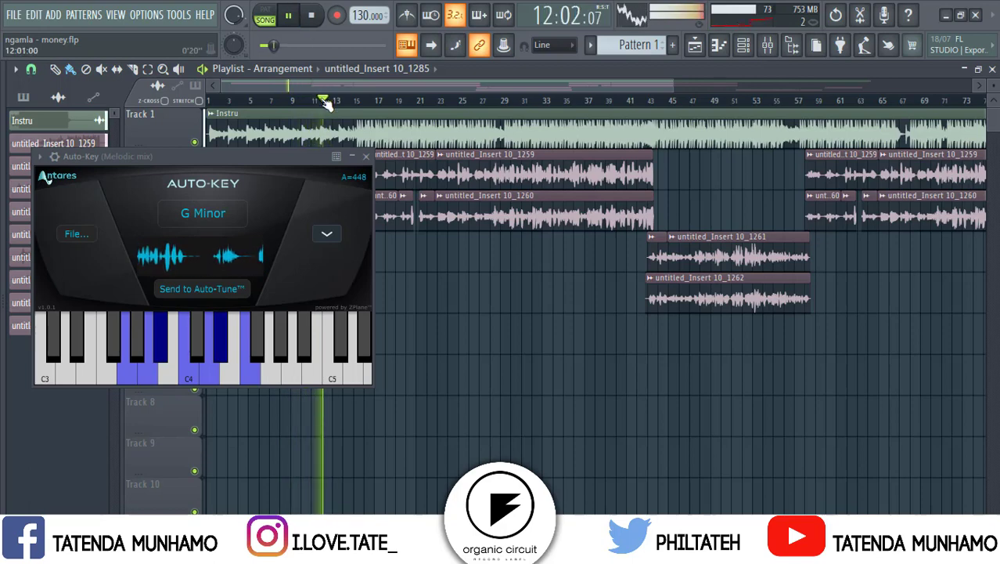
pyautogui.press('space')
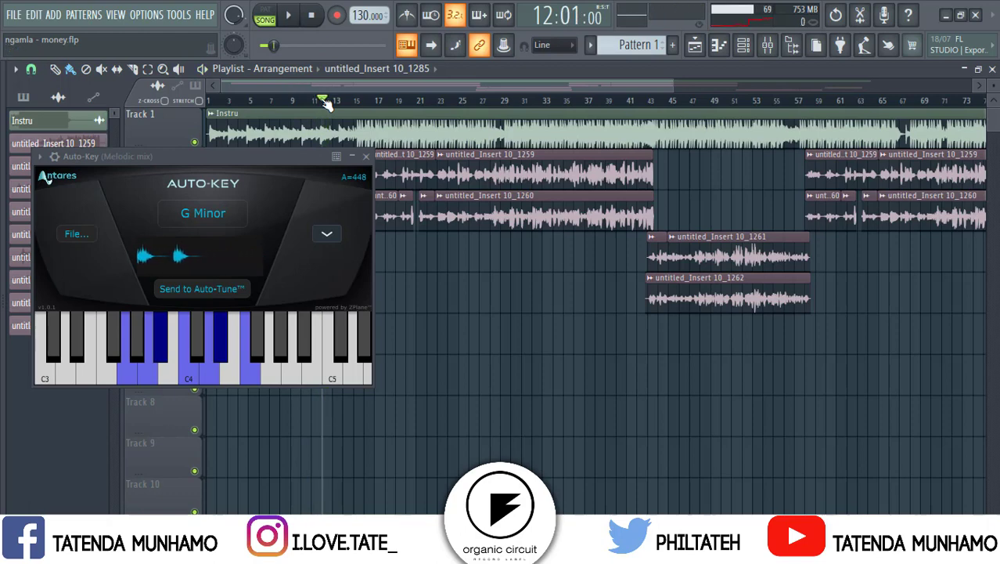
pyautogui.press('space')
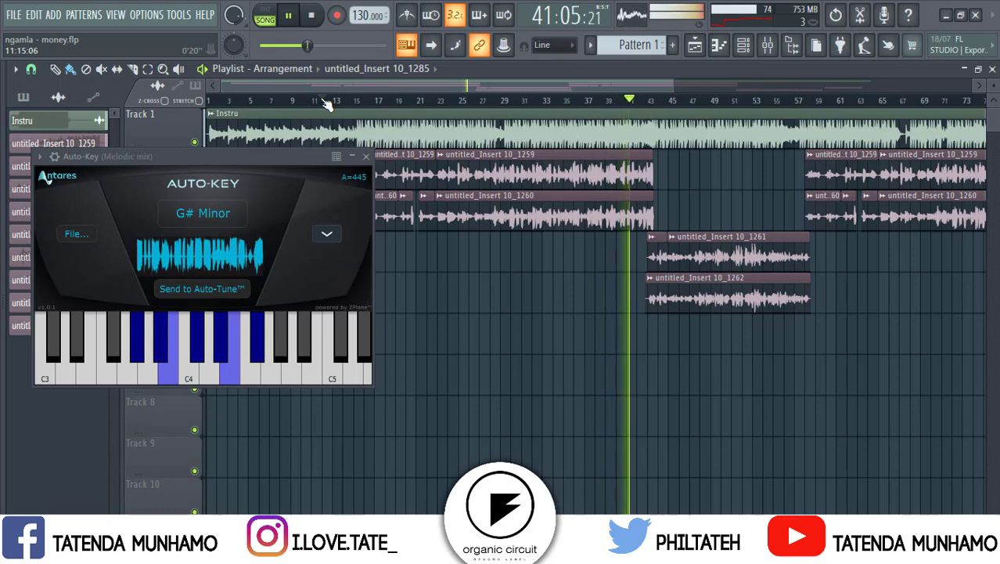
pyautogui.press('space')
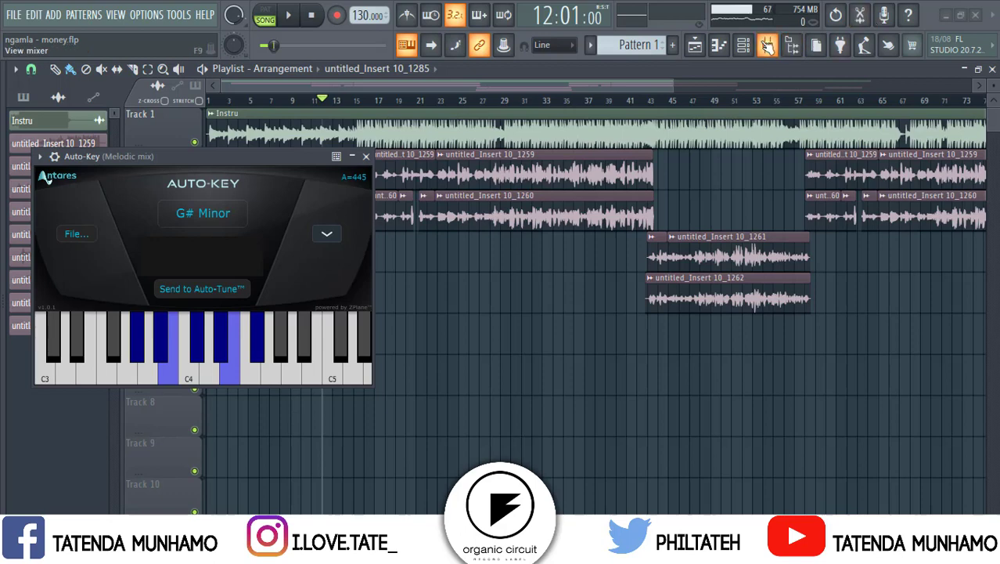
# Step: Send the G# Minor key from Auto-Key to Auto-Tune Pro and re-enable Auto-Tune Pro
pyautogui.click(766, 47)
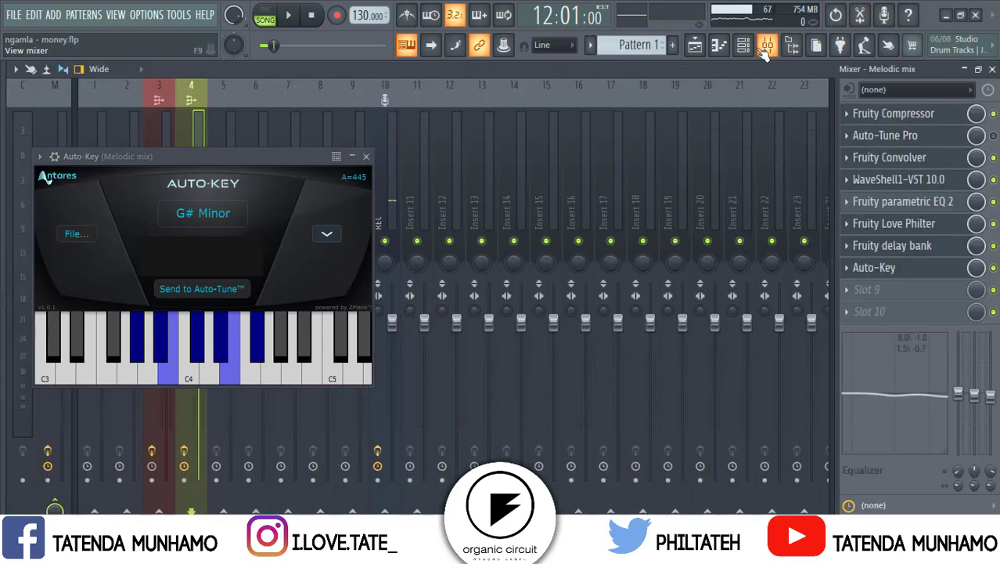
pyautogui.click(909, 136)
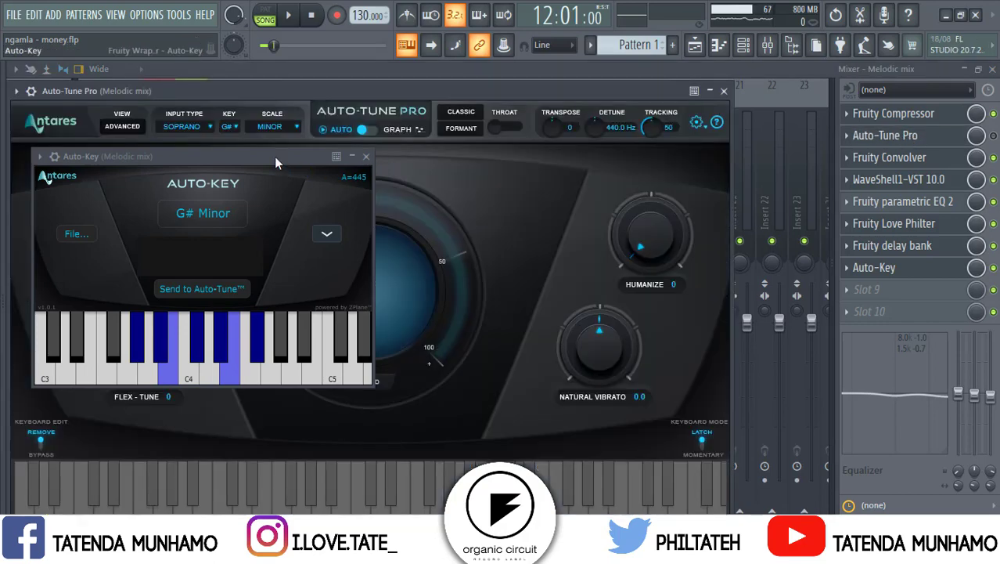
pyautogui.moveTo(274, 157); pyautogui.dragTo(330, 238)
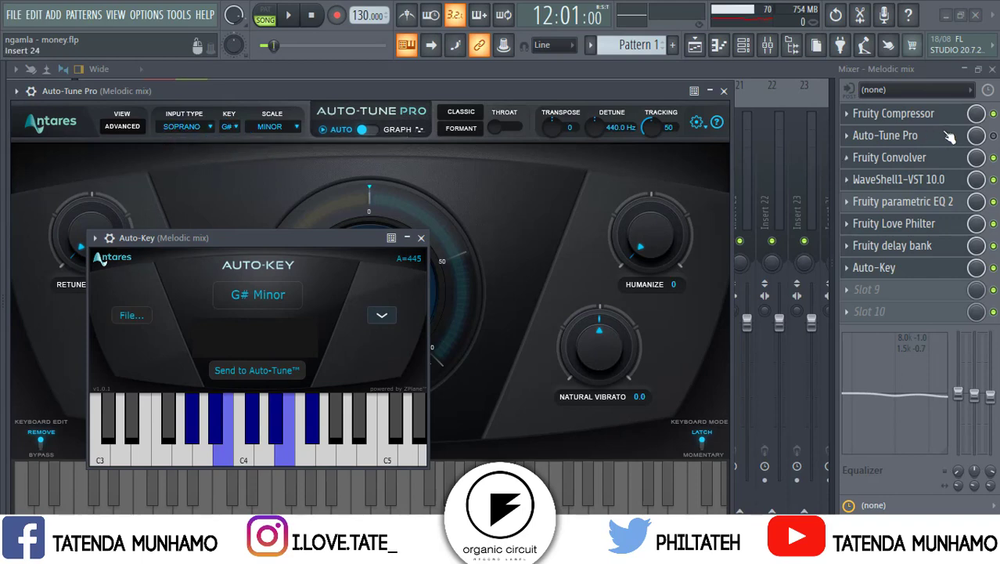
pyautogui.click(993, 136)
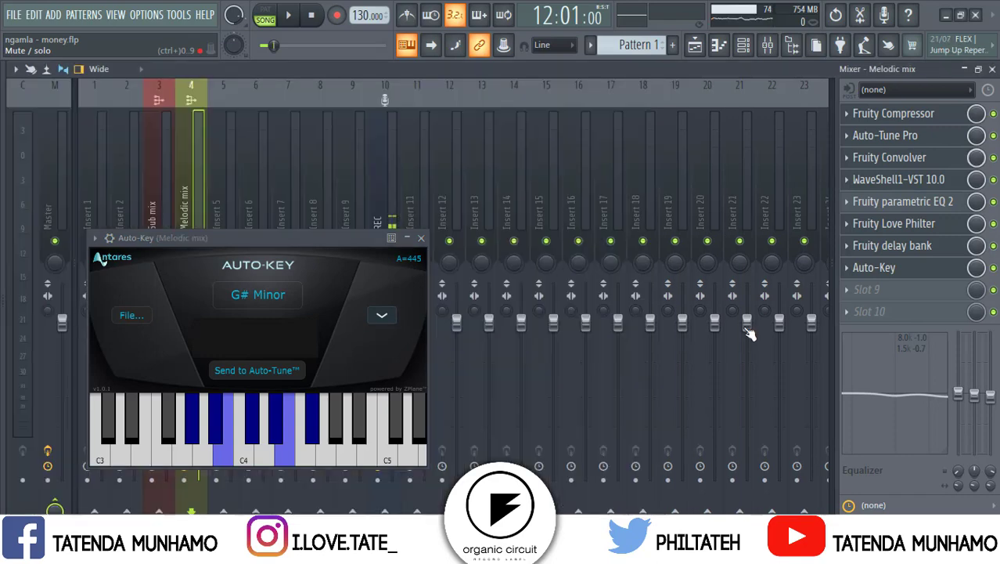
# Step: Delete the Auto-Key plugin from slot 8 of the Melodic mix track
pyautogui.click(848, 273)
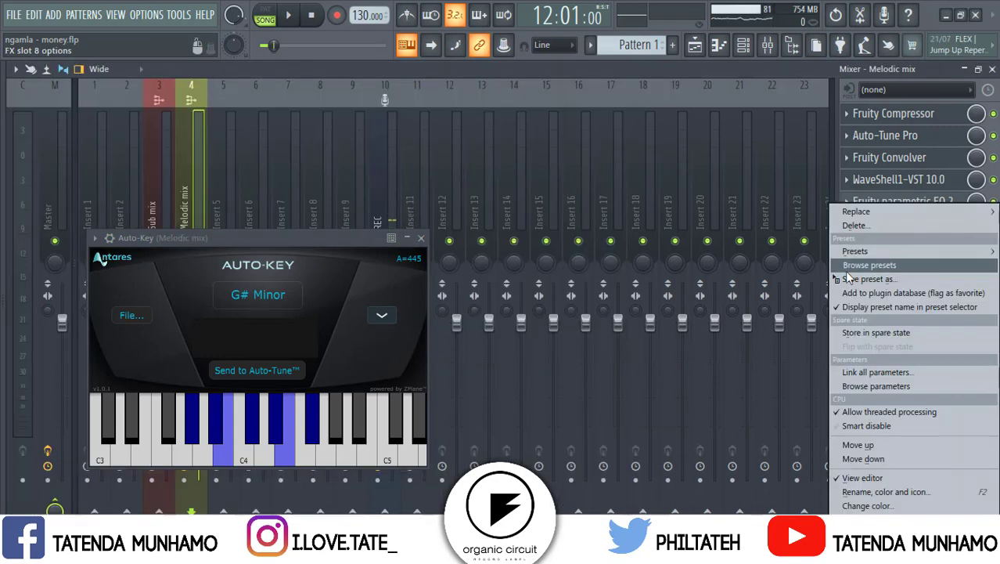
pyautogui.click(855, 225)
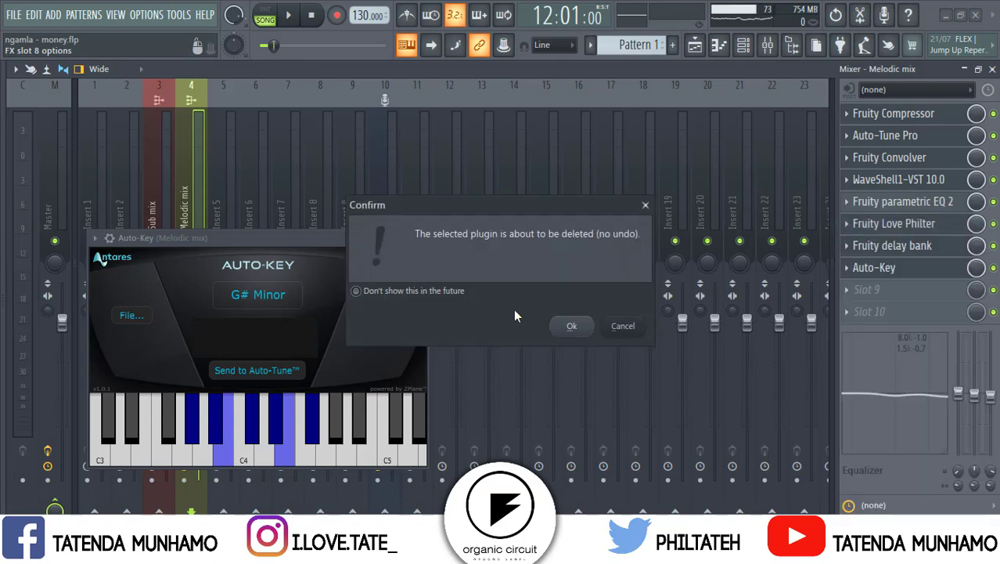
pyautogui.click(559, 328)
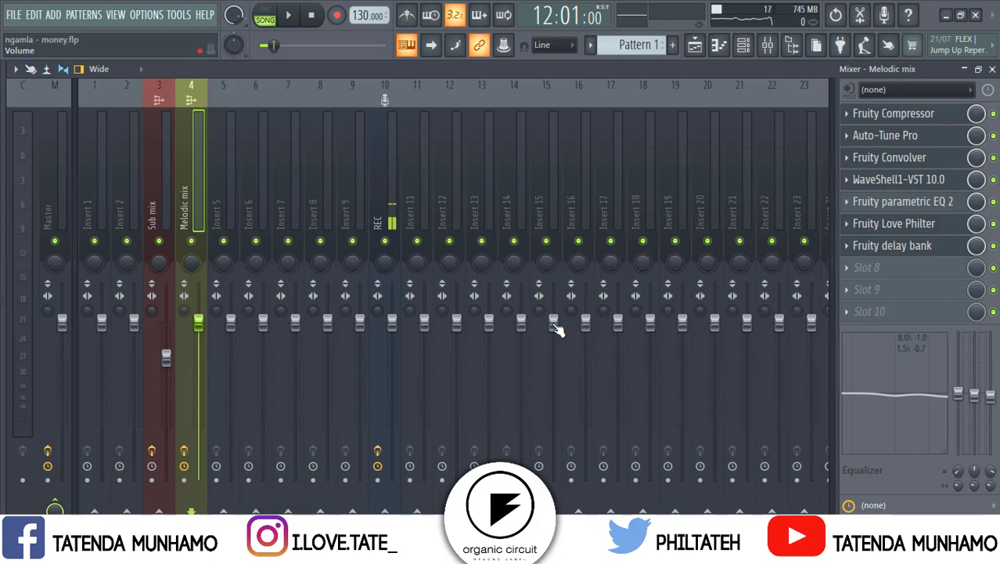
# Step: During playback, set Auto-Tune Pro's Humanize to 35, Retune Speed to 88 and Flex-Tune to 32
pyautogui.press('space')
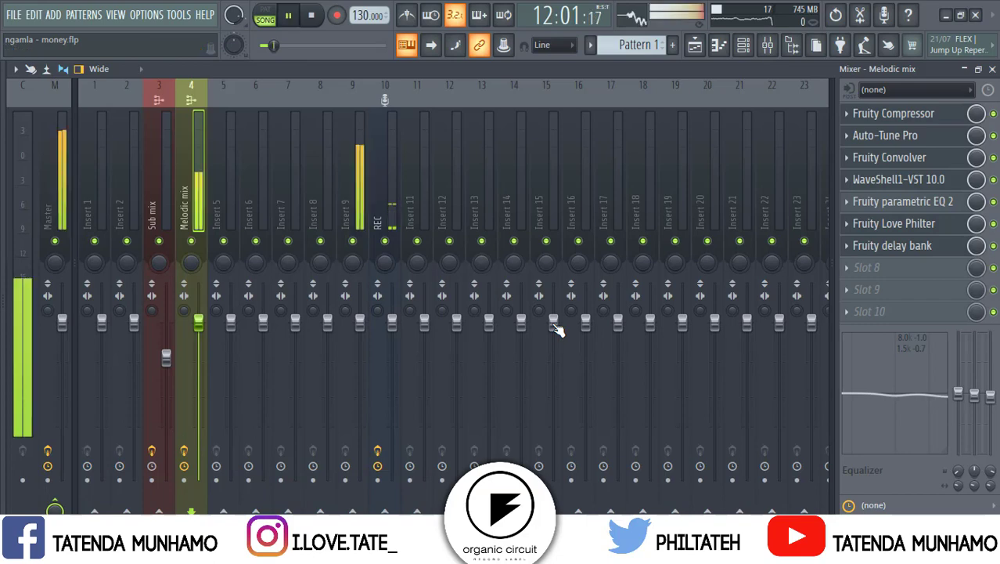
pyautogui.click(696, 46)
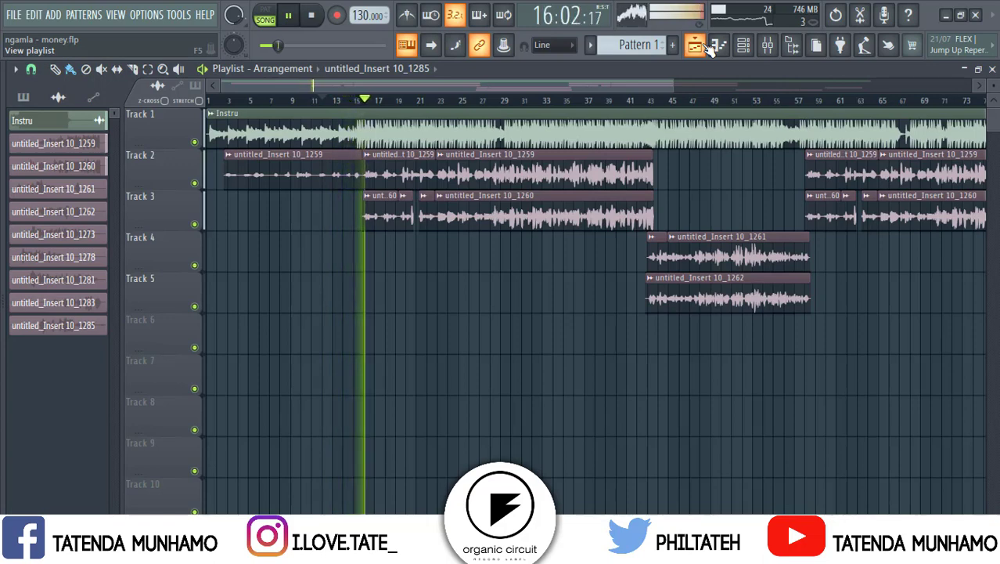
pyautogui.click(769, 44)
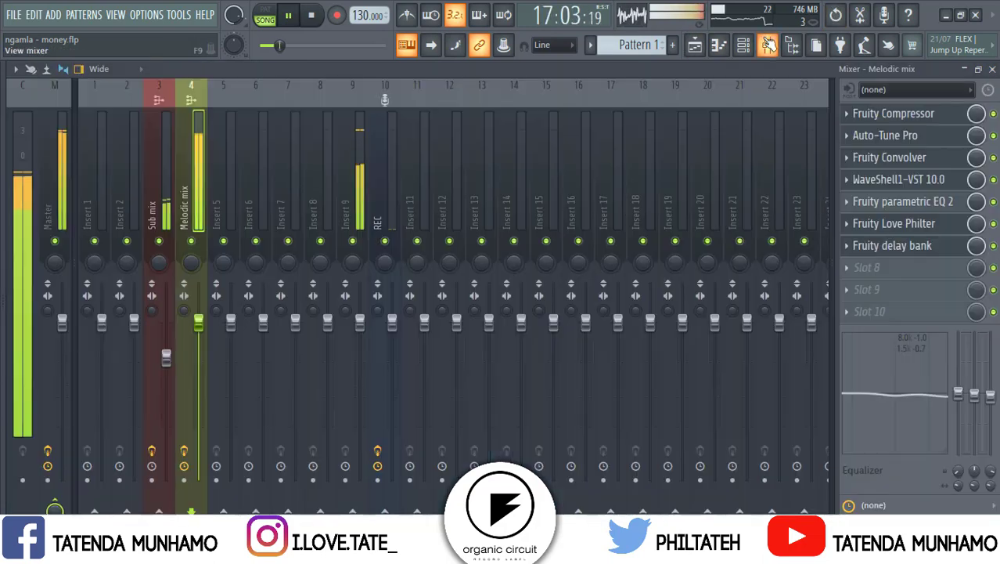
pyautogui.click(908, 137)
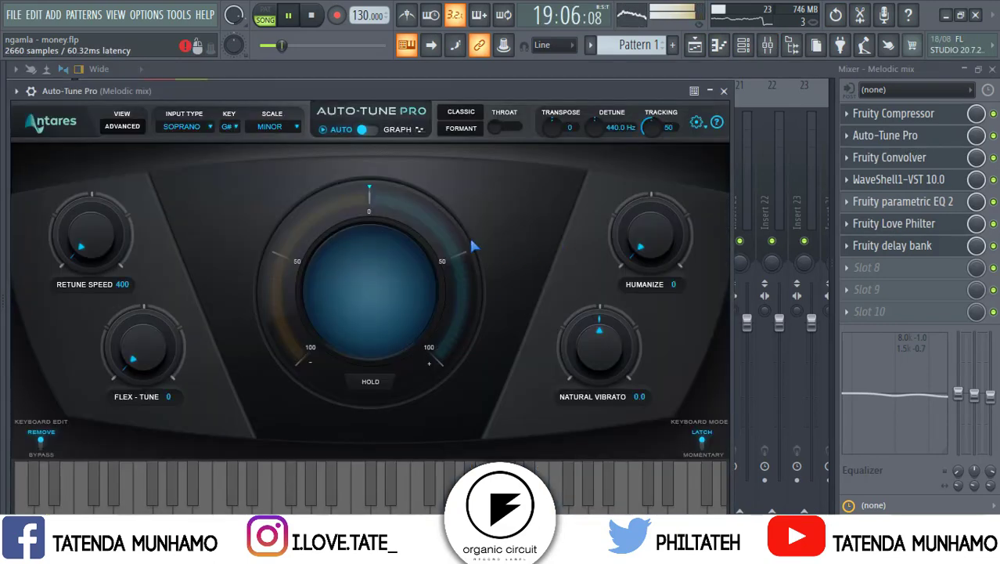
pyautogui.moveTo(652, 246); pyautogui.dragTo(642, 183)
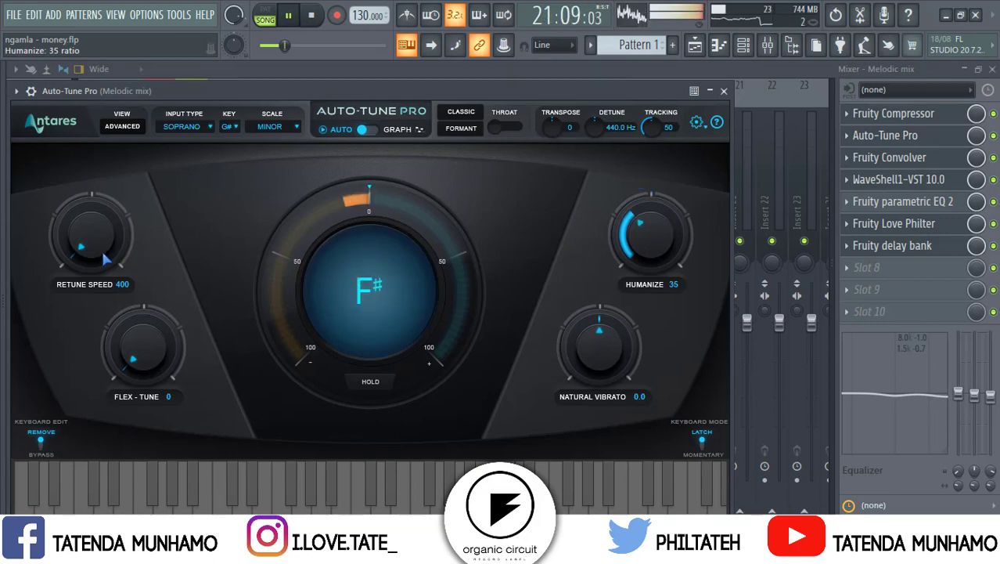
pyautogui.moveTo(105, 258); pyautogui.dragTo(90, 189)
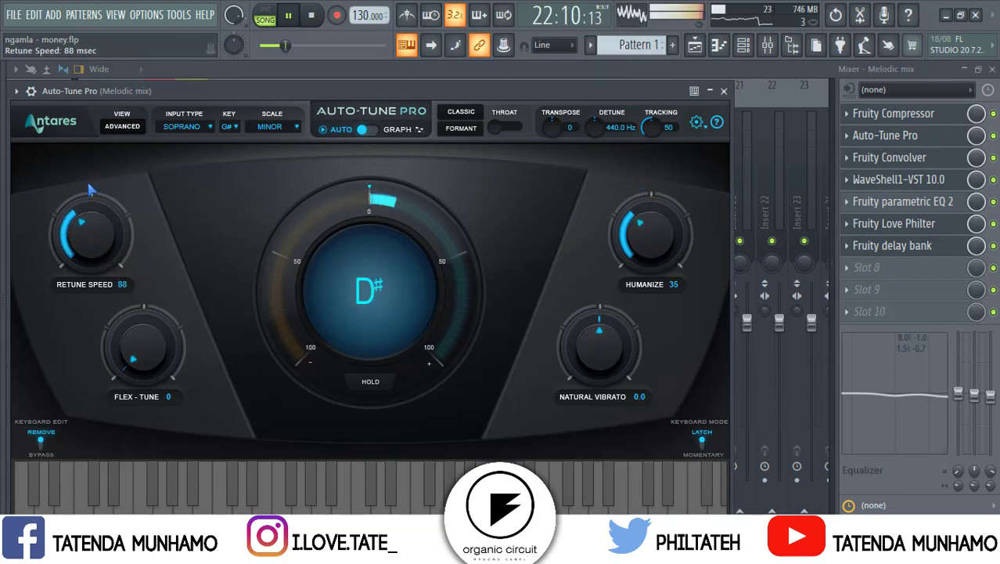
pyautogui.moveTo(138, 350); pyautogui.dragTo(133, 291)
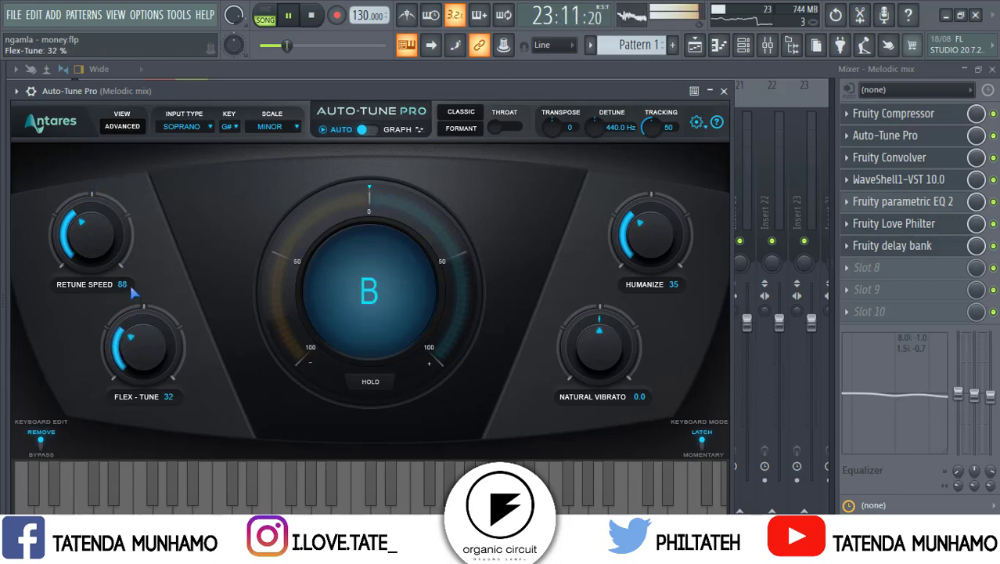
# Step: During playback, set Auto-Tune Pro's Flex-Tune to 56, Natural Vibrato to 6.6 and Humanize to 74
pyautogui.moveTo(136, 337); pyautogui.dragTo(138, 319)
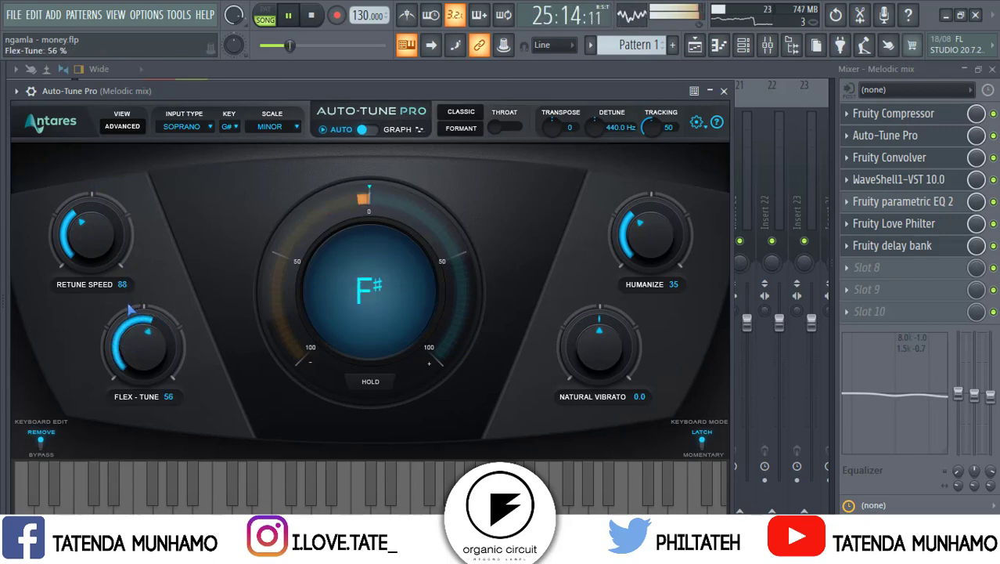
pyautogui.moveTo(595, 353); pyautogui.dragTo(605, 324)
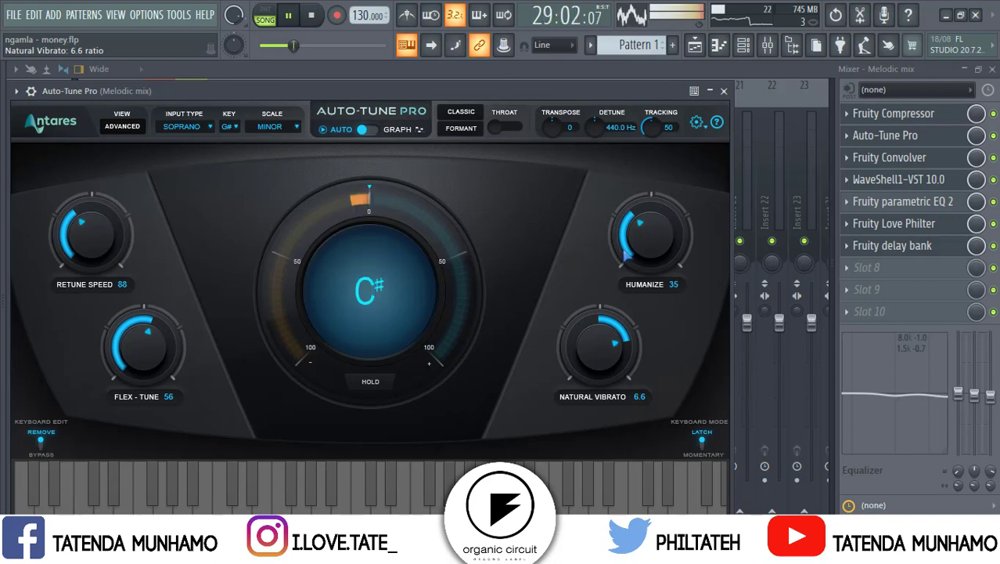
pyautogui.moveTo(645, 249); pyautogui.dragTo(639, 222)
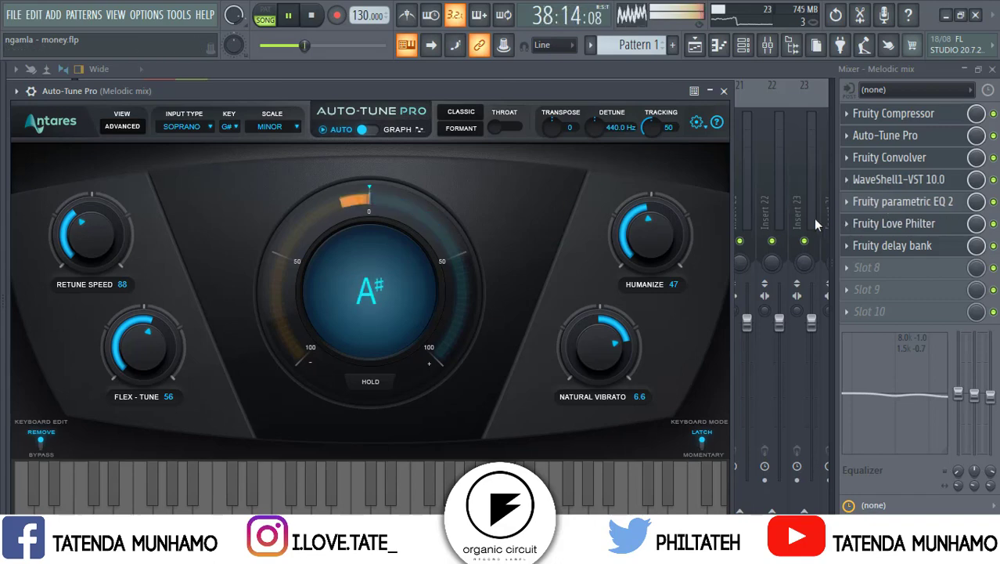
pyautogui.moveTo(659, 256); pyautogui.dragTo(634, 180)
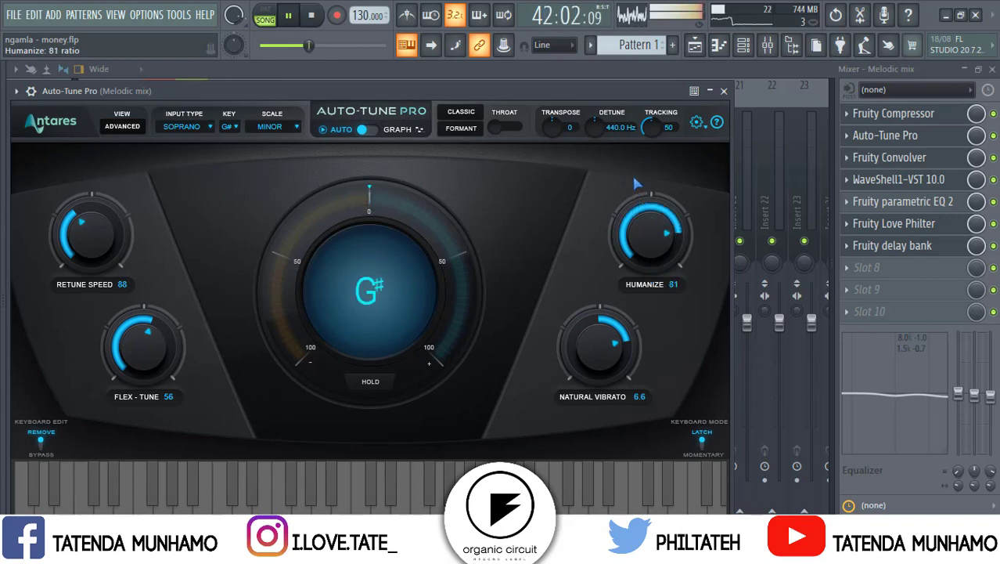
pyautogui.moveTo(656, 222); pyautogui.dragTo(655, 238)
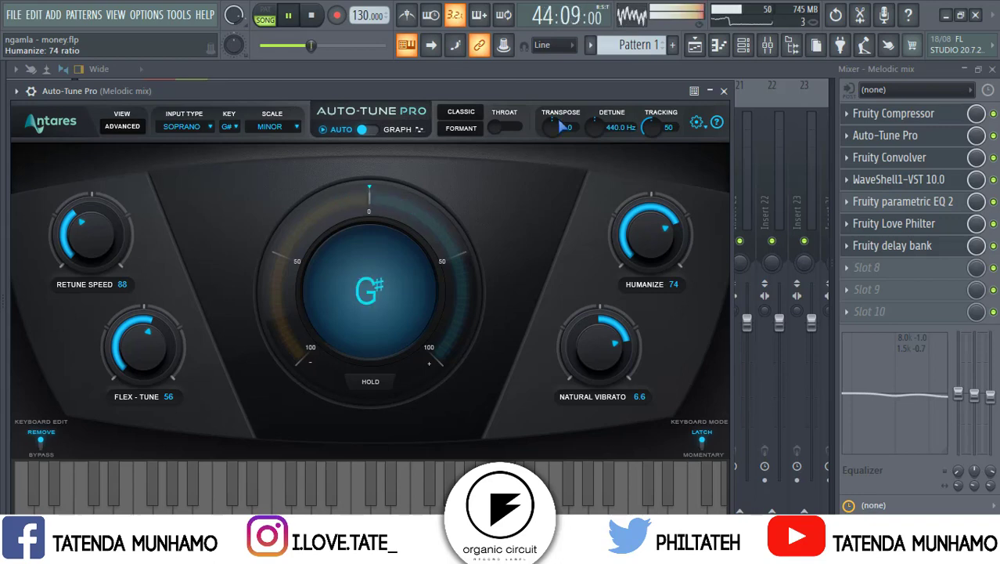
# Step: Replay the song from about bar 45 to check the Melodic mix track in the mixer and Auto-Tune Pro, and stop playback
pyautogui.click(695, 49)
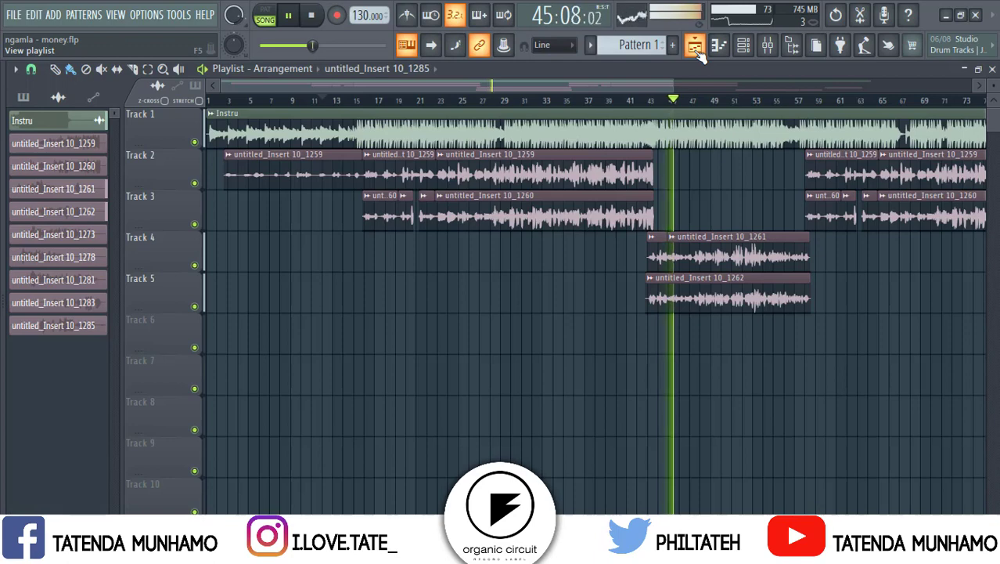
pyautogui.click(672, 101)
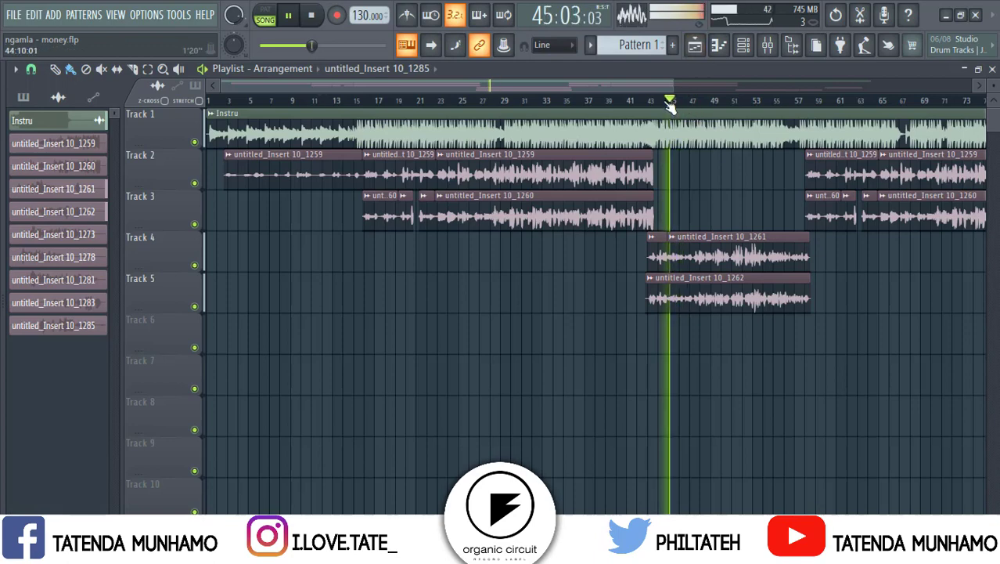
pyautogui.press('F9')
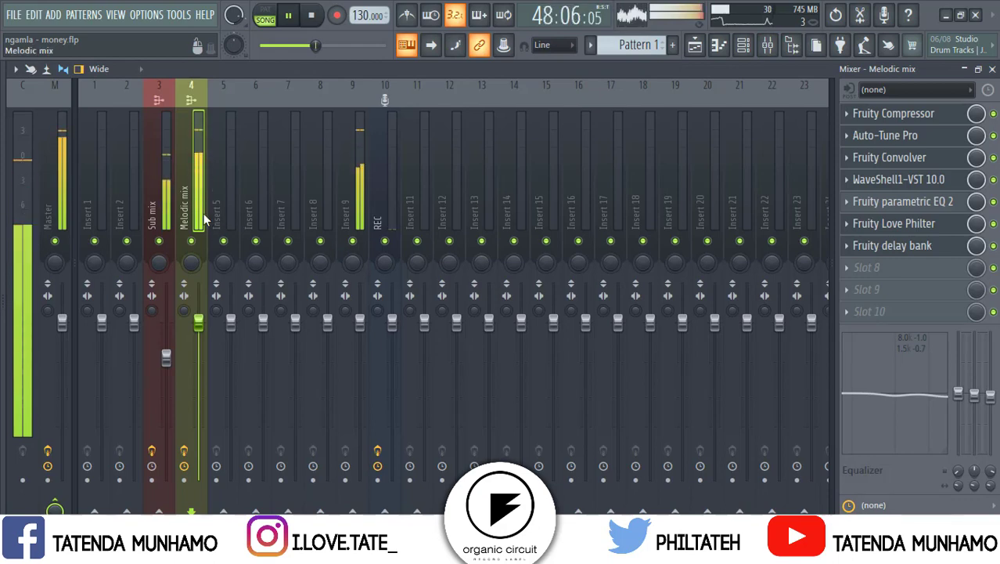
pyautogui.click(695, 45)
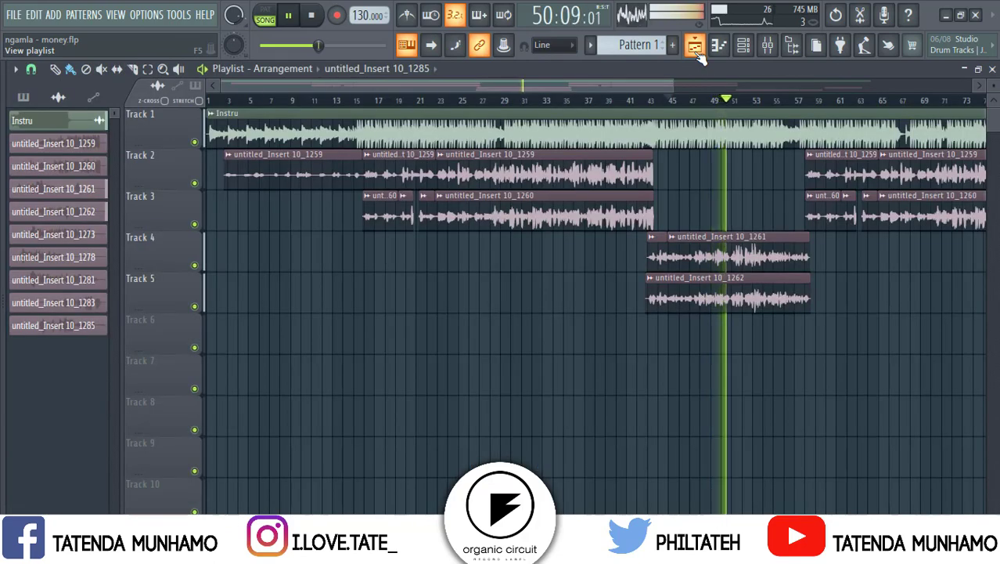
pyautogui.click(767, 45)
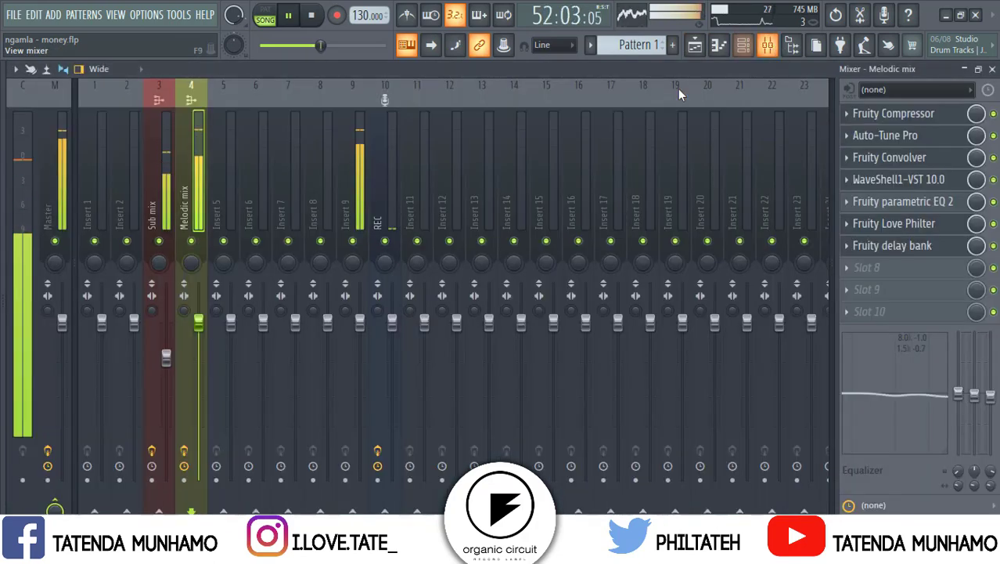
pyautogui.click(879, 138)
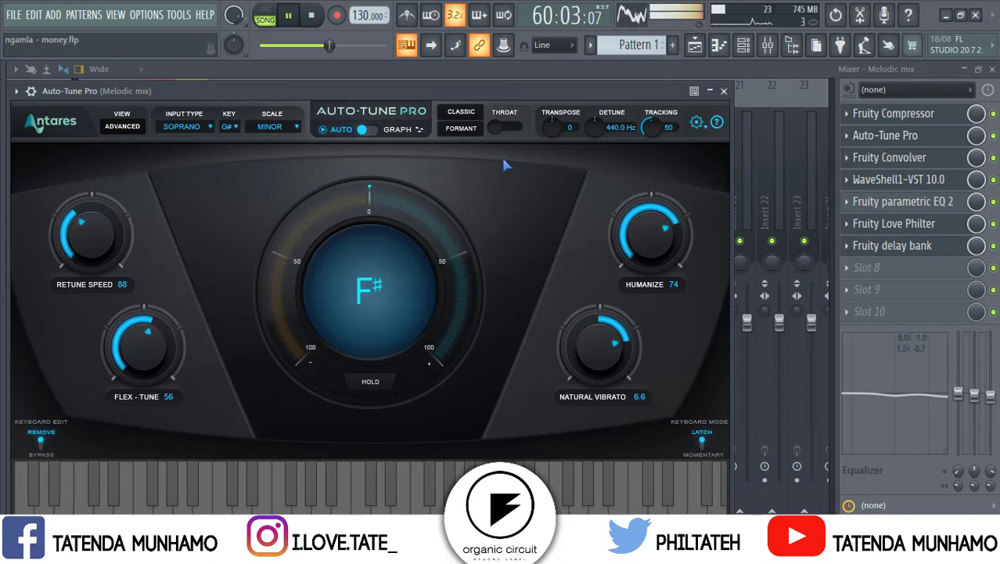
pyautogui.press('space')
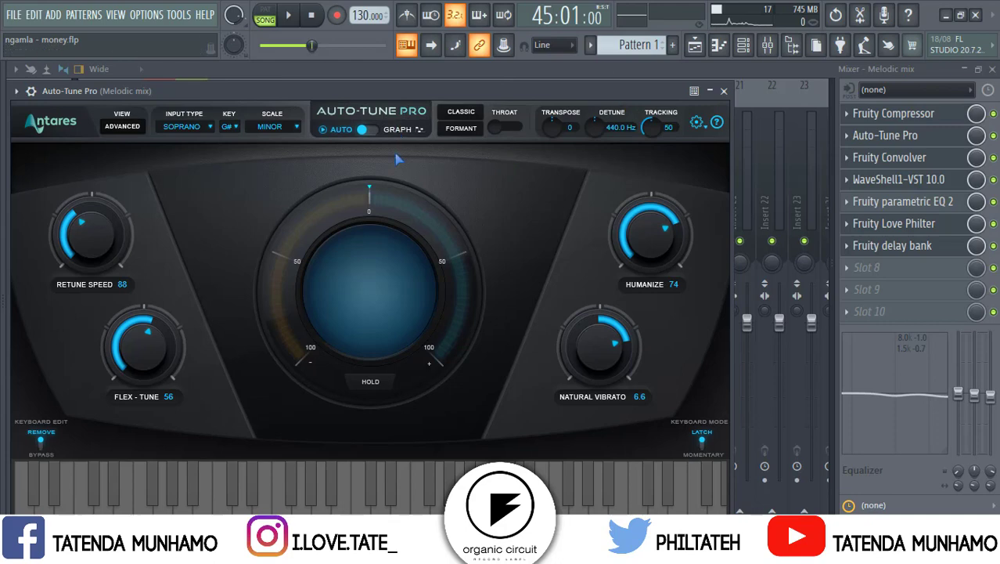
# Step: Show the playlist and play the song again from bar 45
pyautogui.click(704, 47)
pyautogui.press('space')
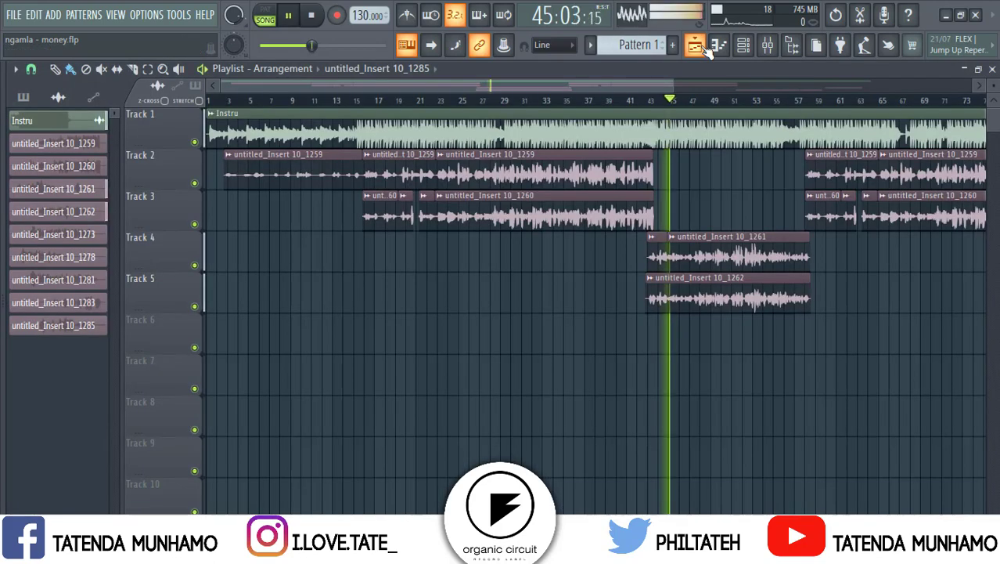